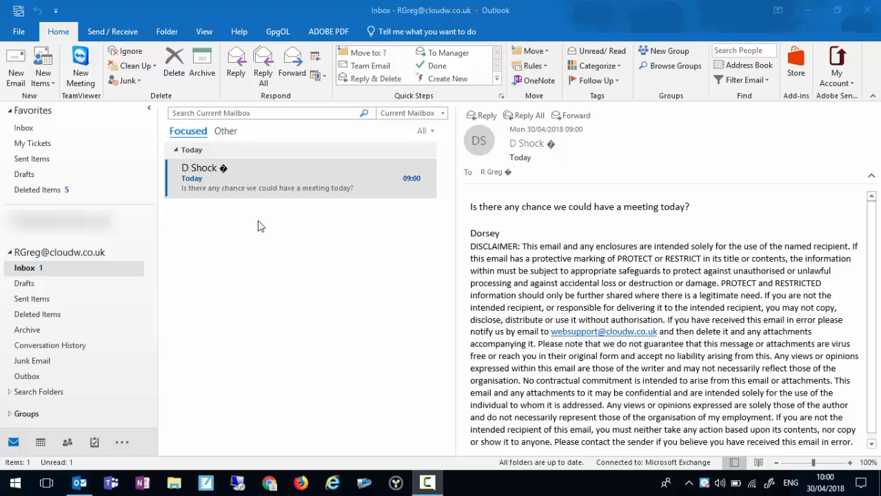
click(202, 184)
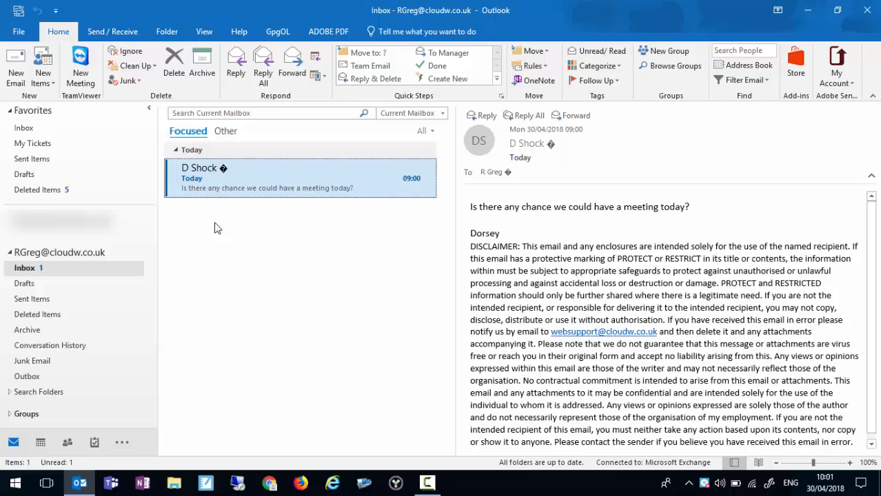
right_click(195, 185)
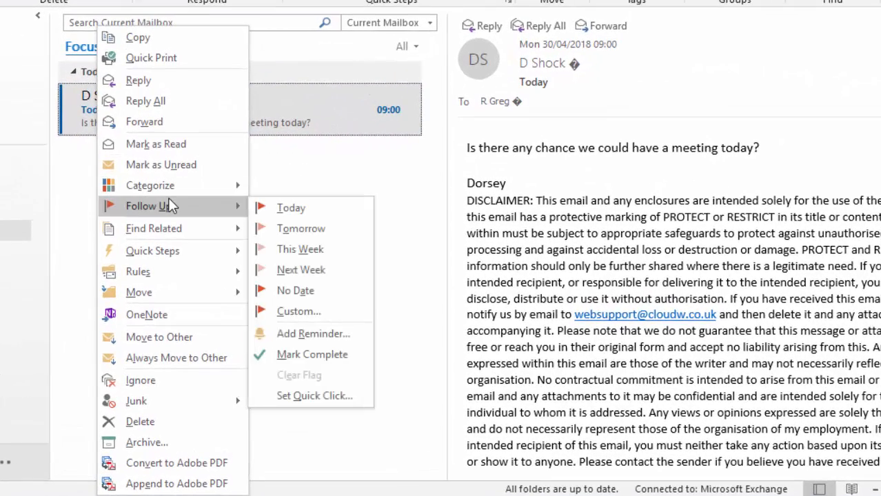
mouse_move(157, 278)
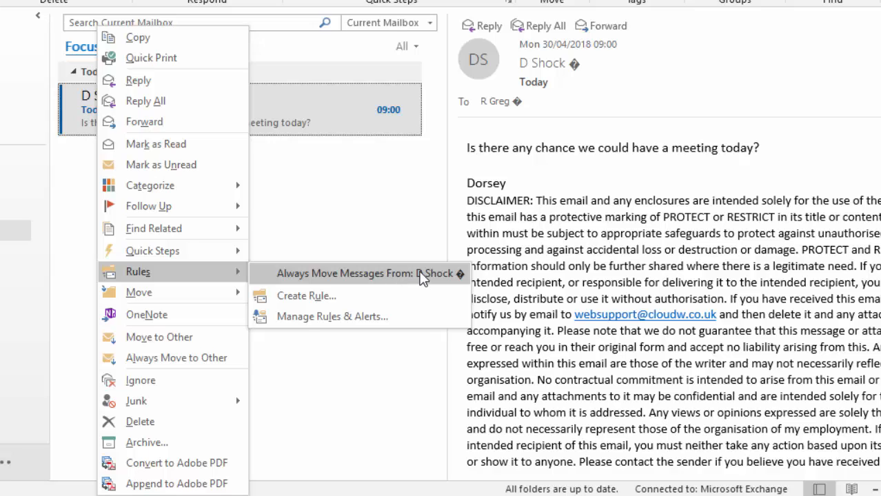
click(345, 280)
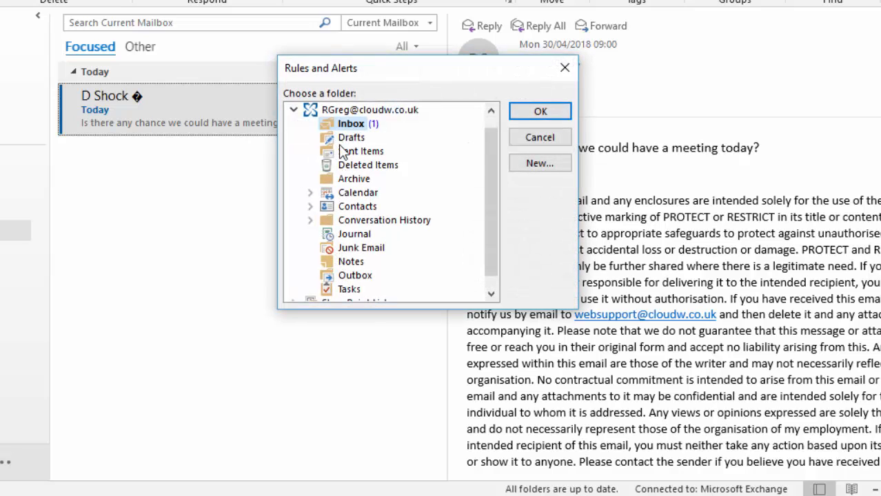
click(539, 138)
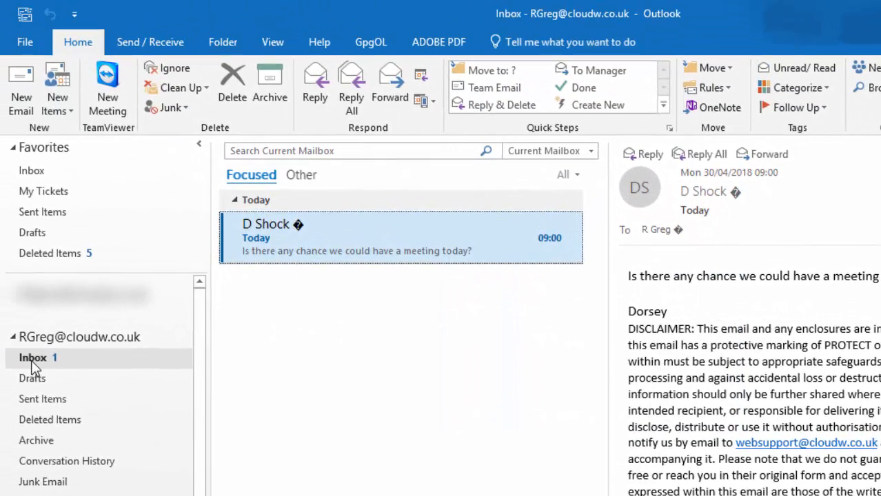
Create a subfolder under the Inbox named "Emails from" followed by the sender's name.
right_click(31, 360)
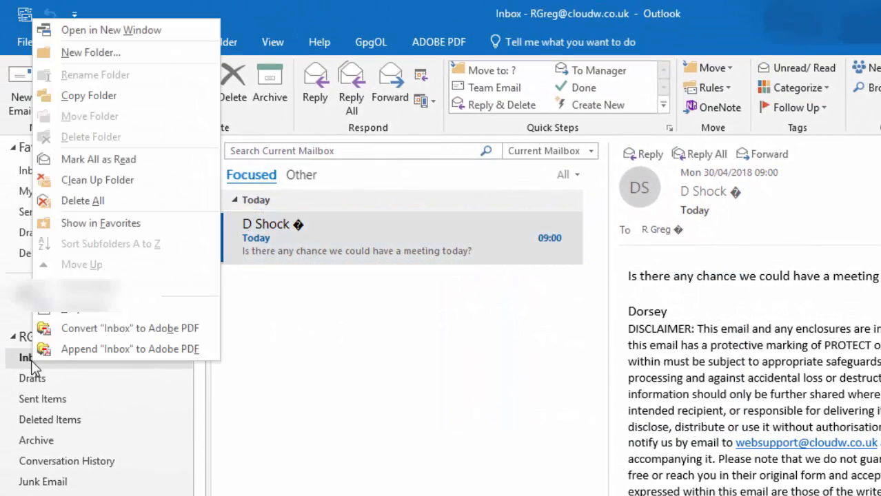
click(84, 52)
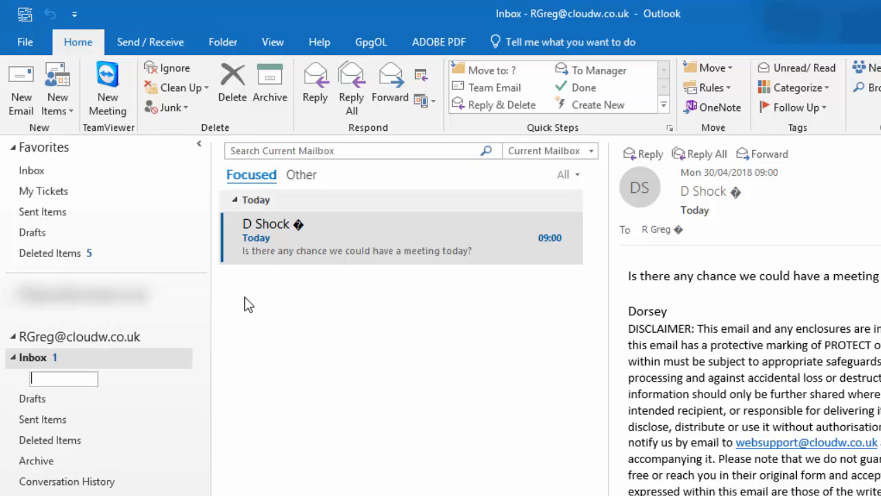
text(Emails from D Shock)
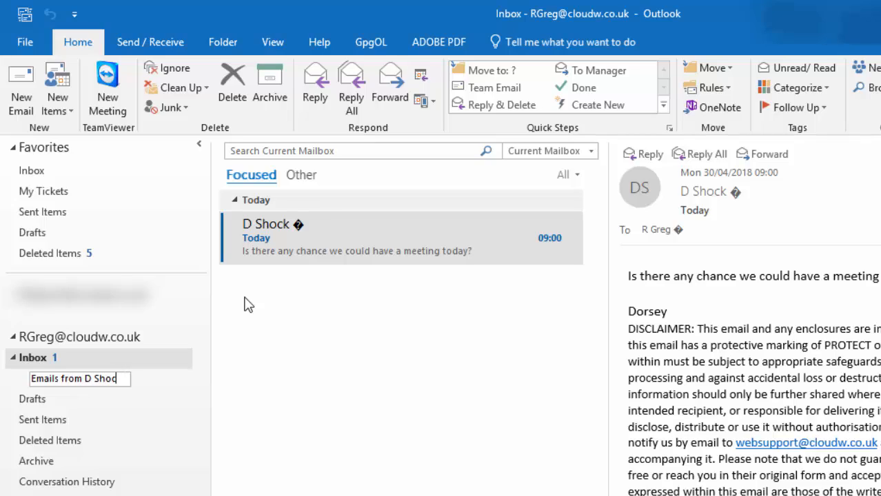
key(Return)
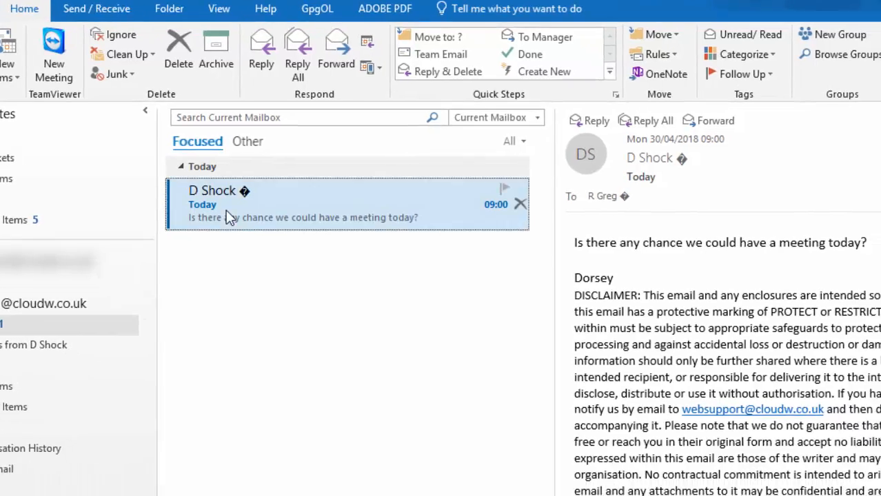
Set a rule that always moves messages from this sender to the new Inbox subfolder, and open that folder.
right_click(281, 250)
mouse_move(117, 275)
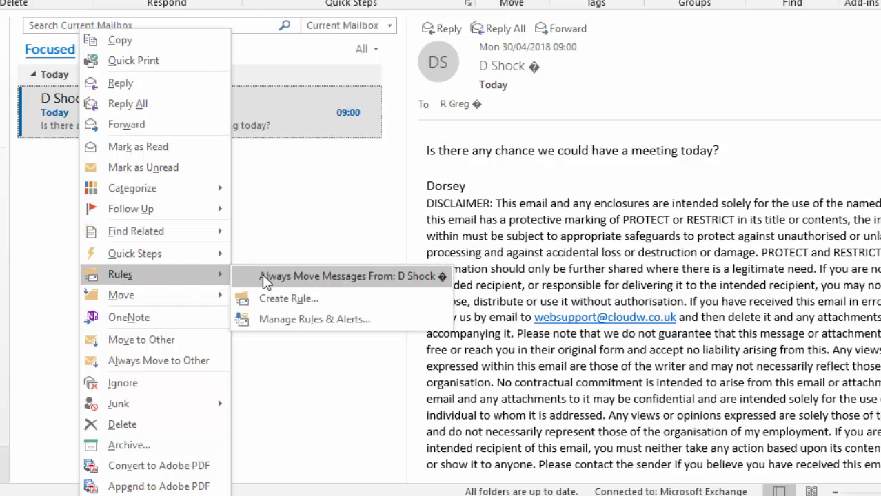
click(274, 279)
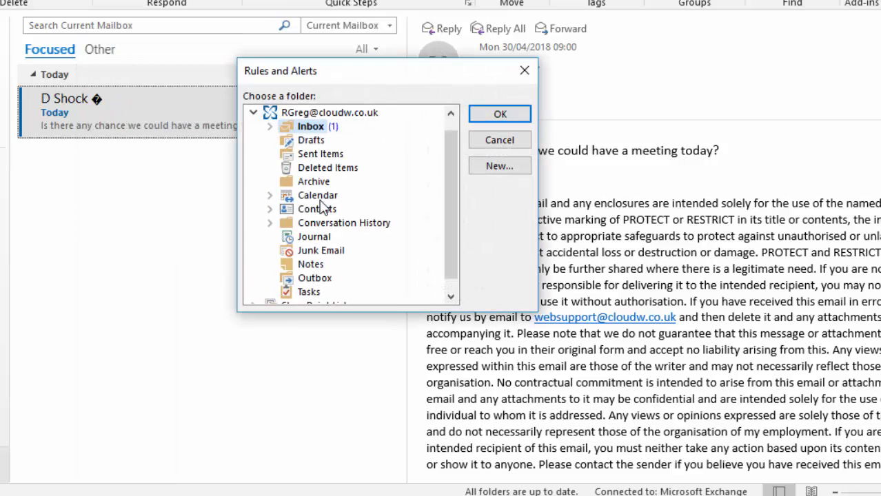
scroll(296, 172, up, 1)
click(270, 140)
click(338, 155)
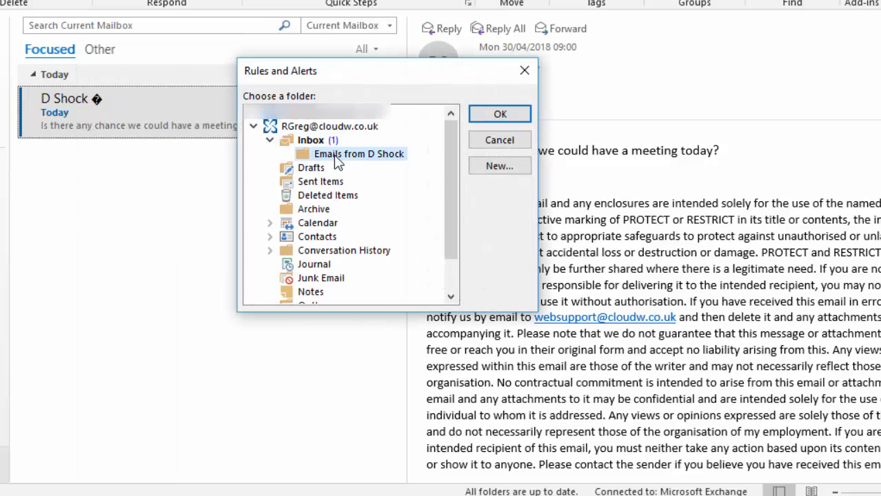
click(489, 115)
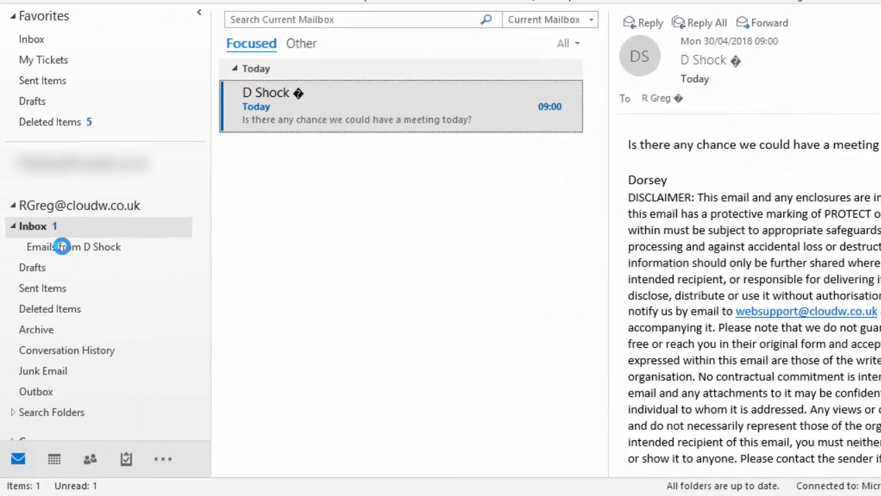
click(3, 253)
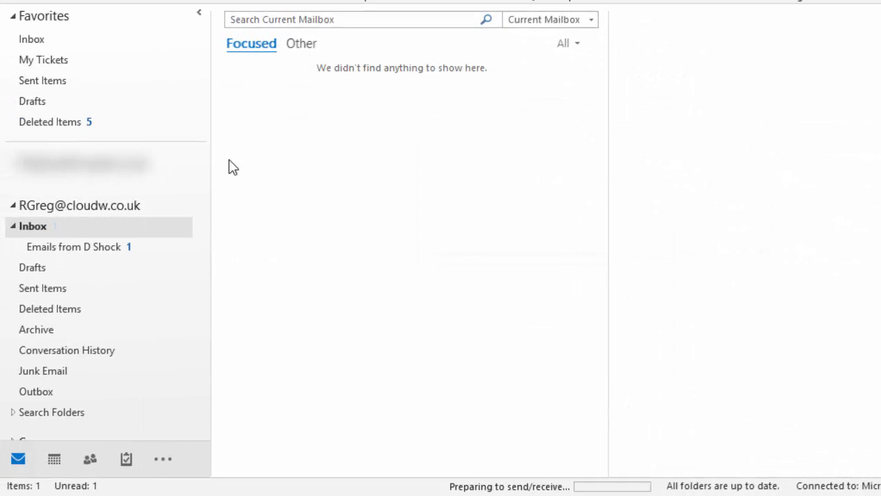
click(61, 252)
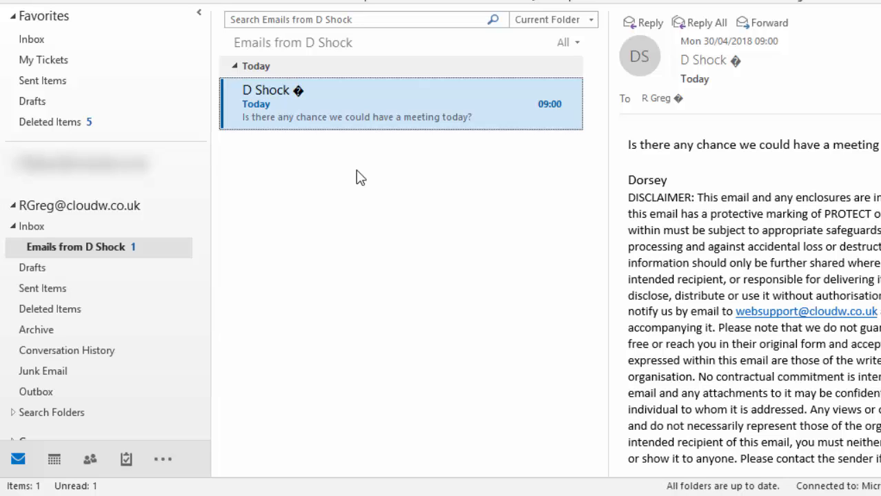
Examine the conditions and actions offered for a custom rule based on the message, including the advanced options, and cancel the rule.
right_click(269, 109)
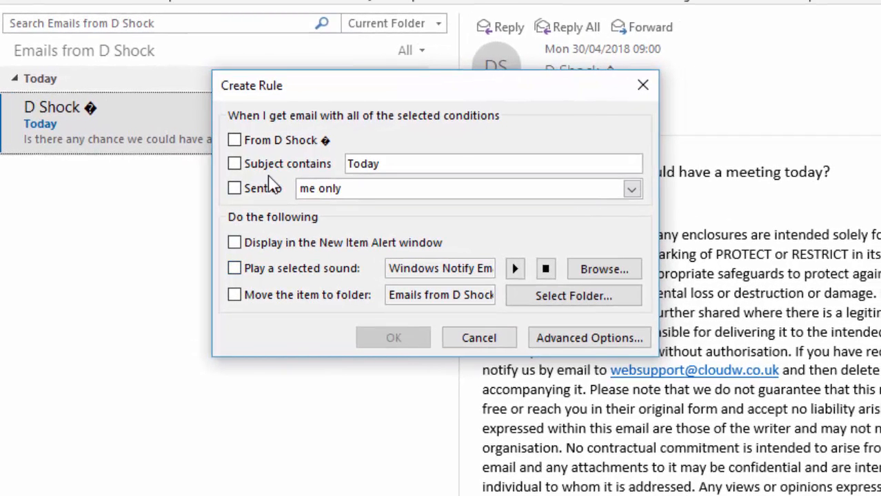
click(234, 164)
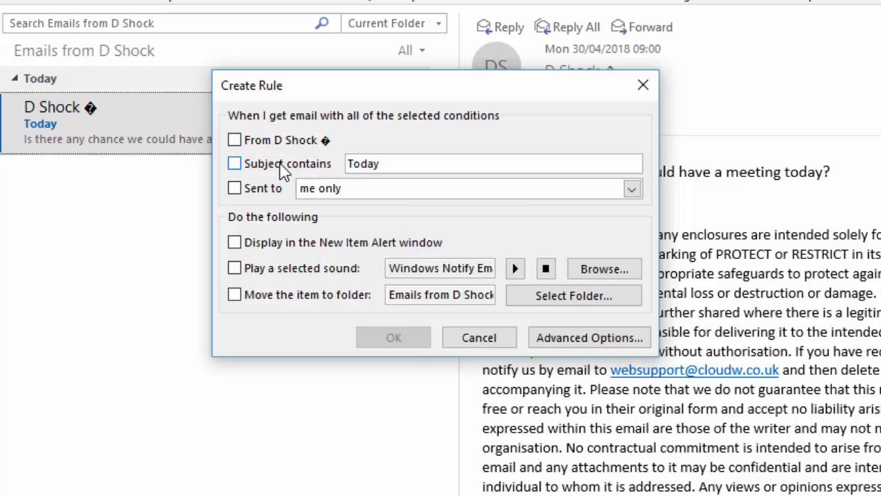
click(399, 165)
click(234, 164)
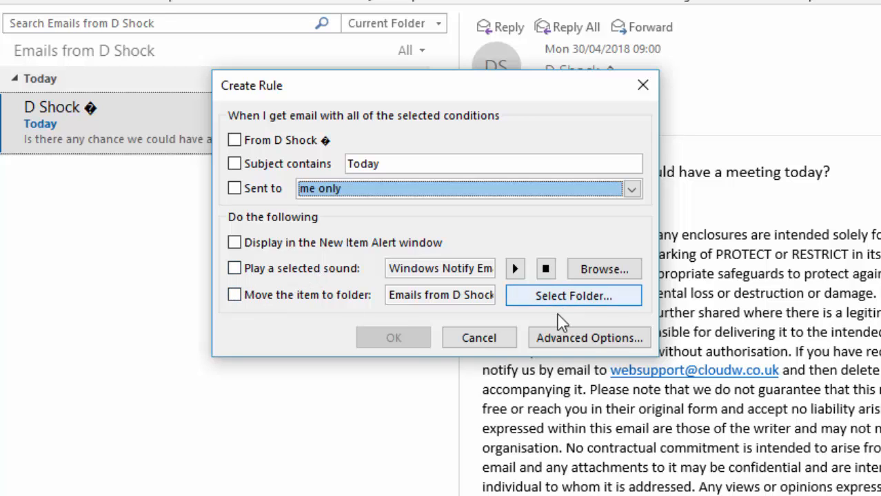
click(586, 337)
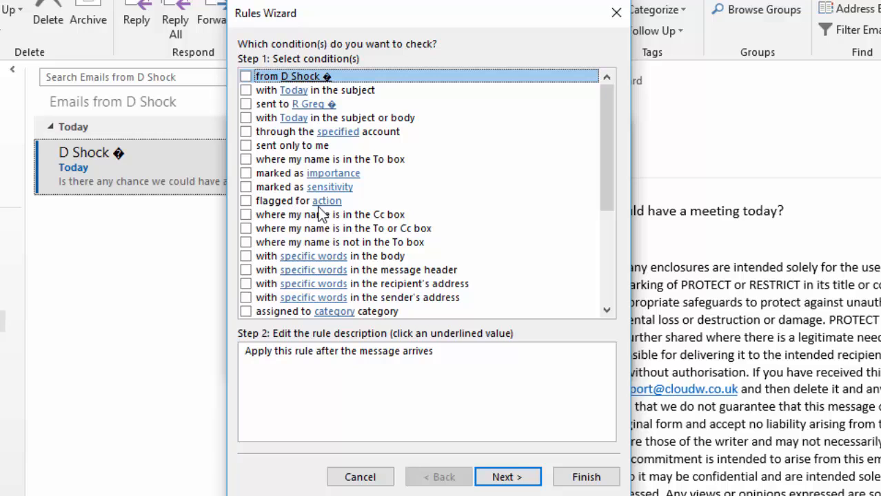
drag(608, 160, 601, 221)
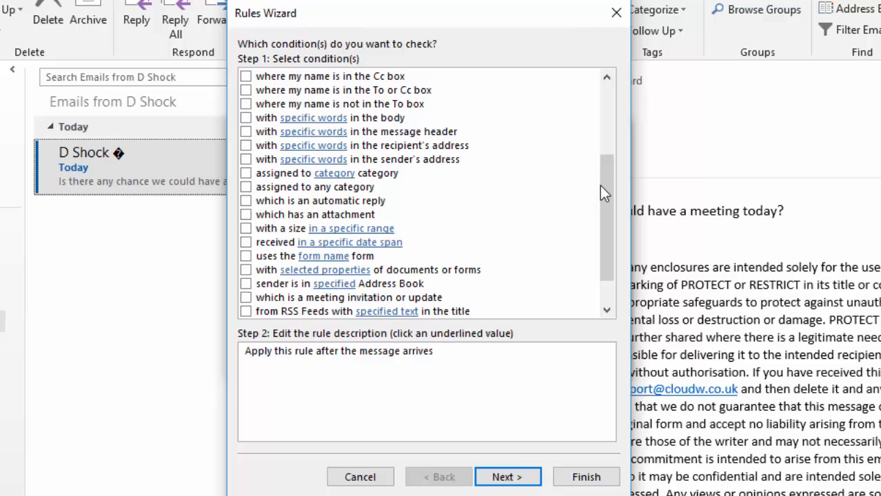
scroll(606, 192, down, 1)
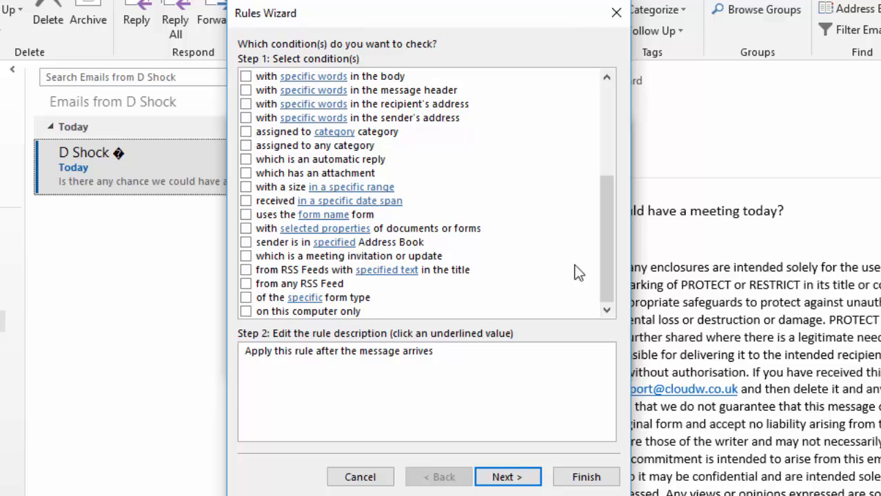
drag(607, 255, 605, 115)
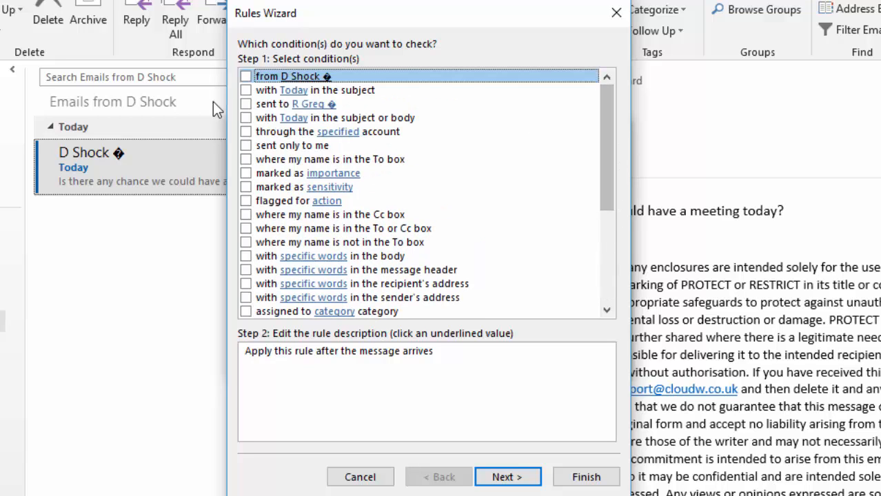
click(245, 76)
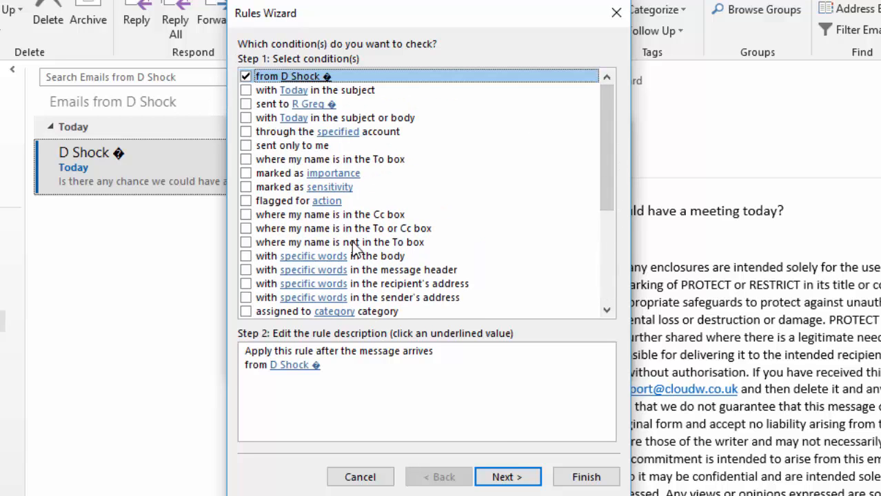
click(507, 479)
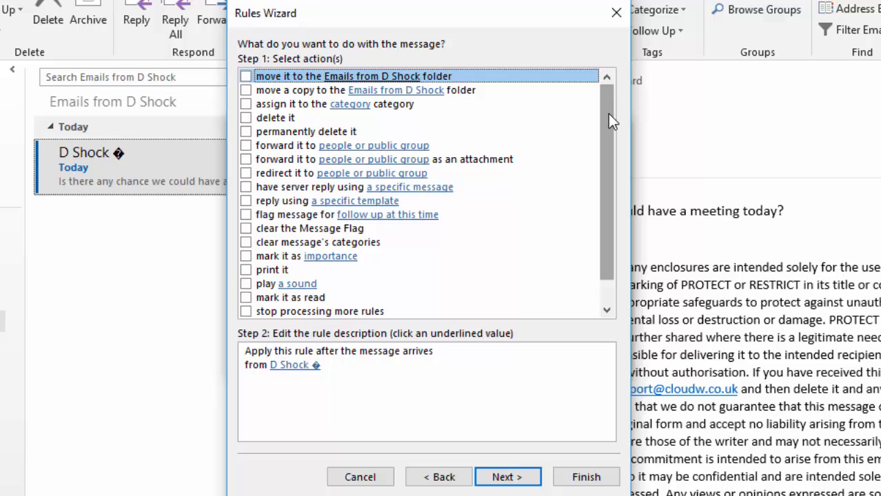
drag(607, 114, 606, 152)
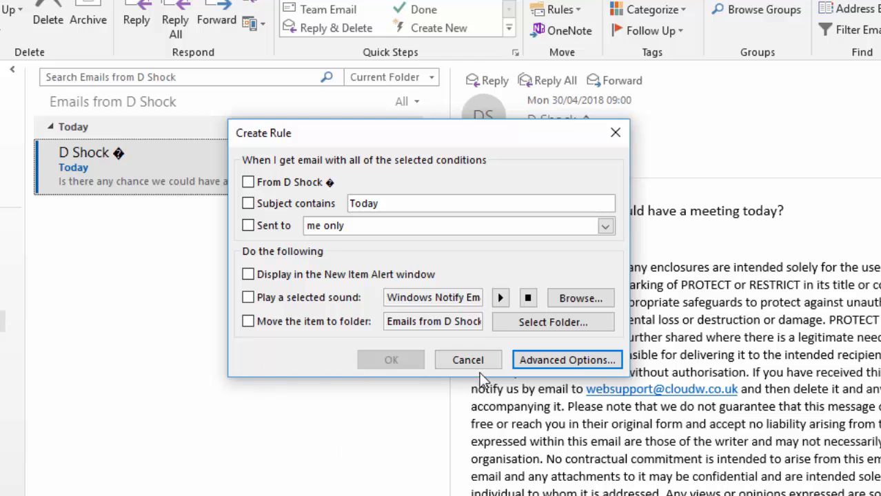
click(468, 360)
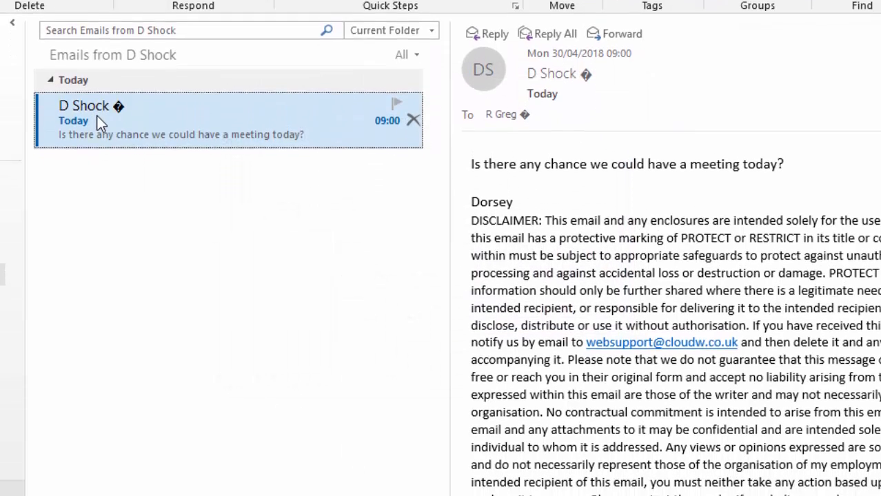
Open the rule and alert management and examine the sender's rule and the options for changing it.
right_click(98, 169)
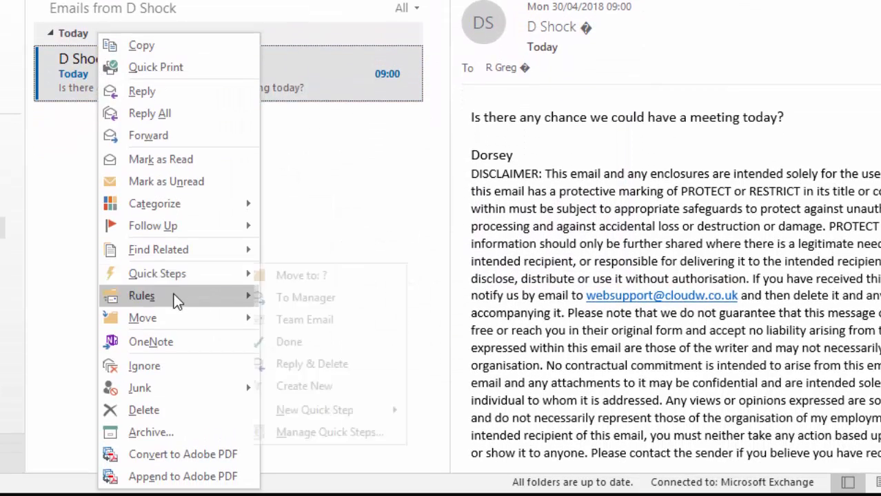
mouse_move(169, 299)
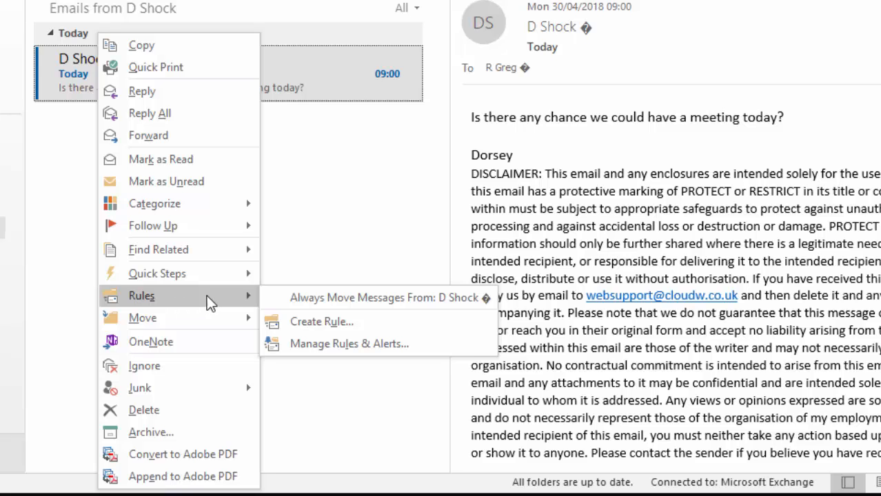
click(334, 344)
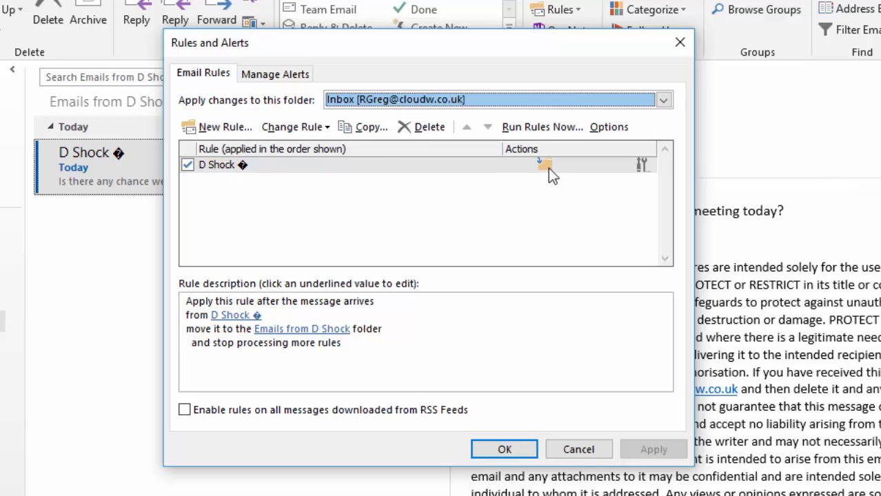
click(203, 166)
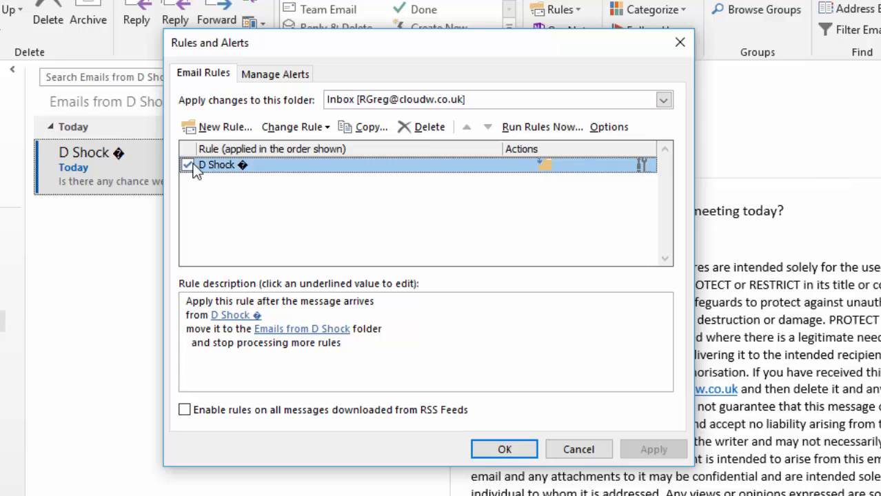
click(295, 128)
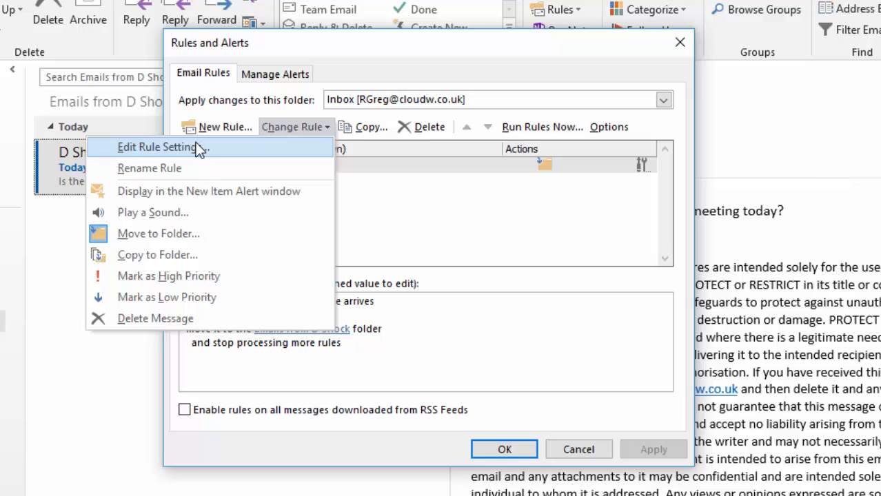
click(433, 215)
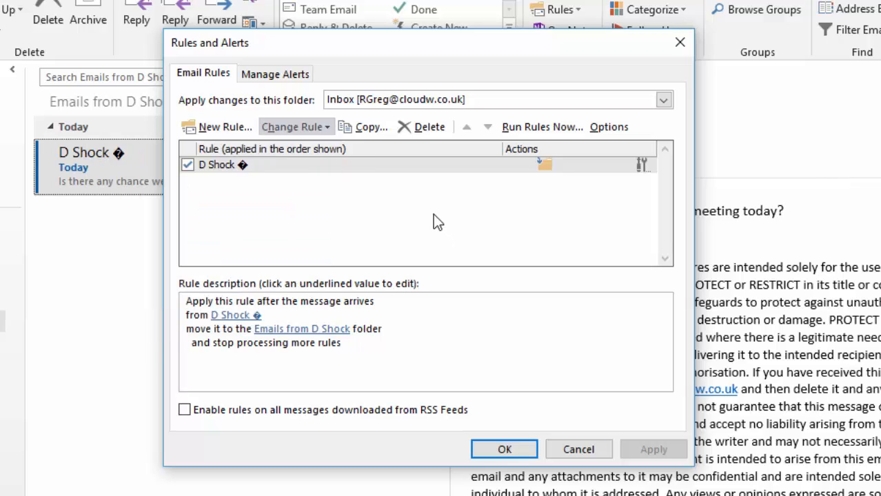
click(283, 101)
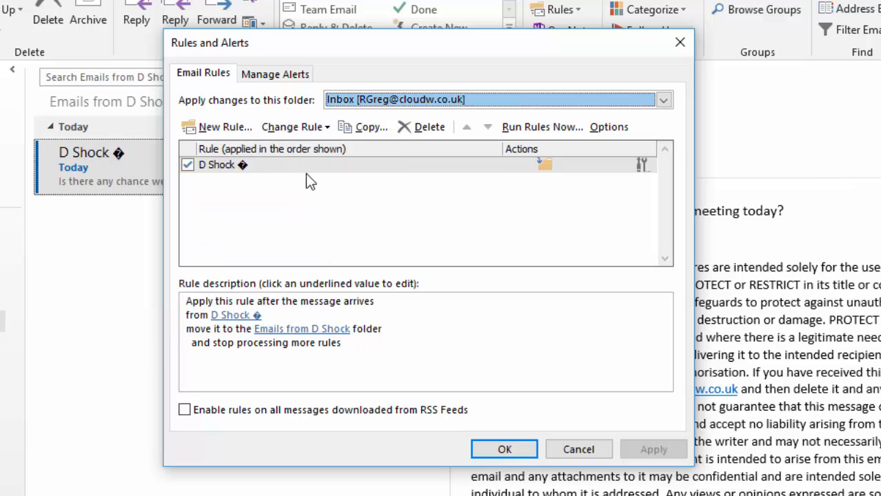